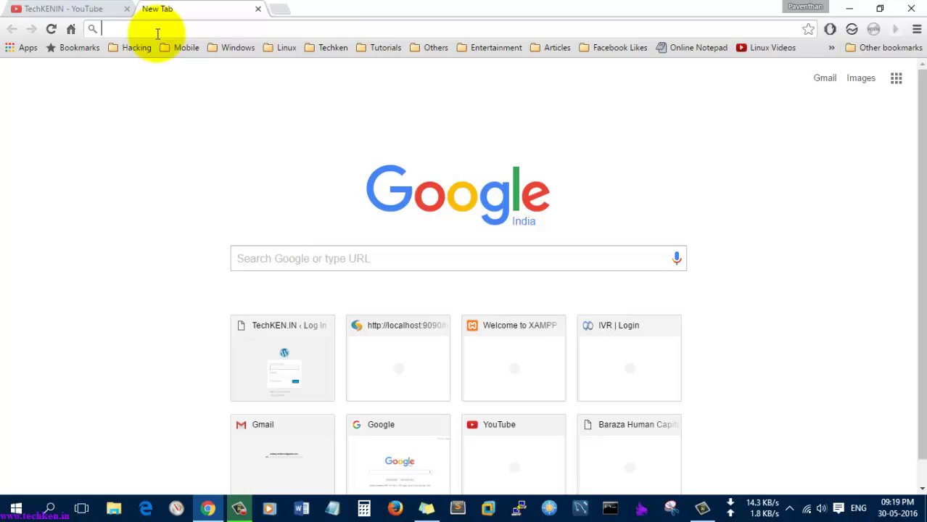
# - Search the web for dailymotion and open the Dailymotion site from the results
pyautogui.write('dail')
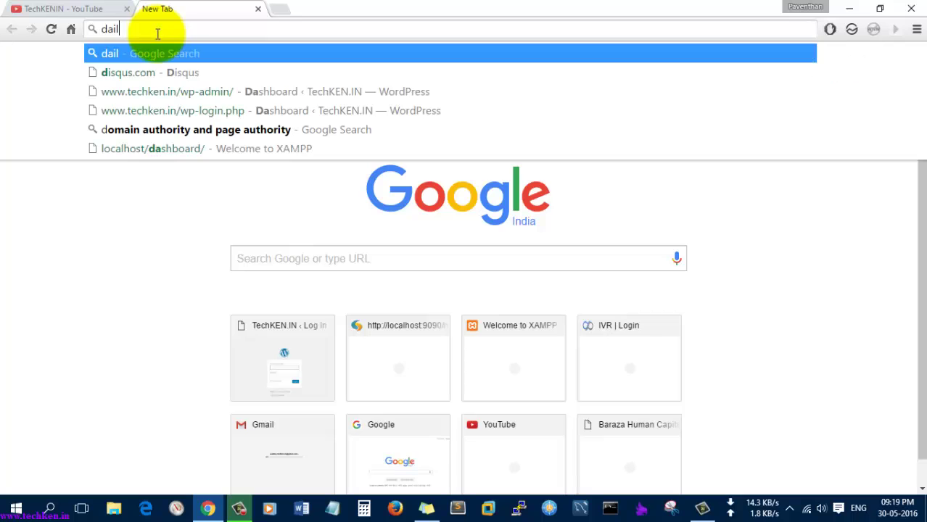
pyautogui.write('ymoti')
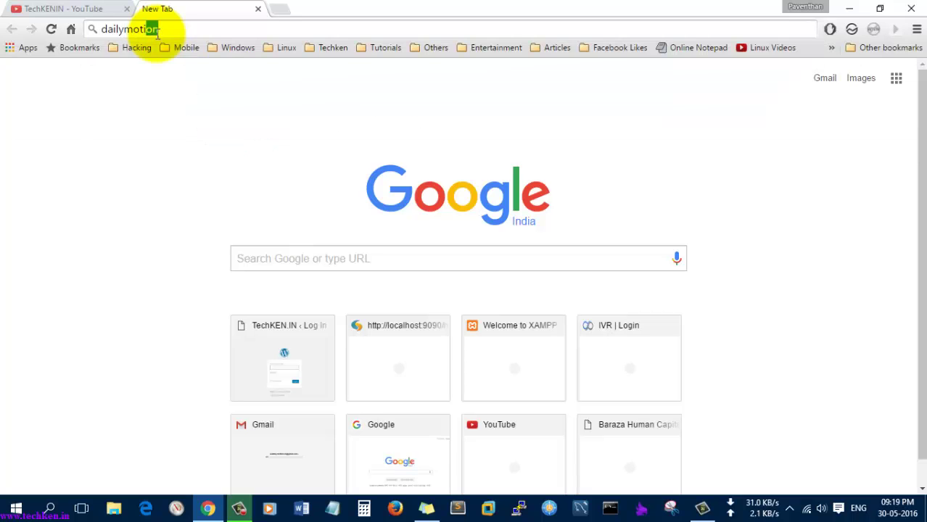
pyautogui.press('Return')
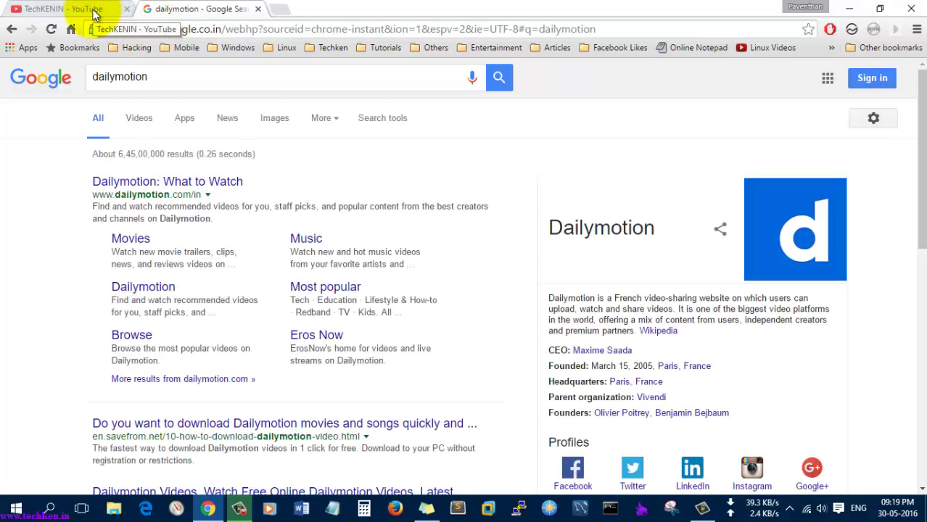
pyautogui.click(101, 182)
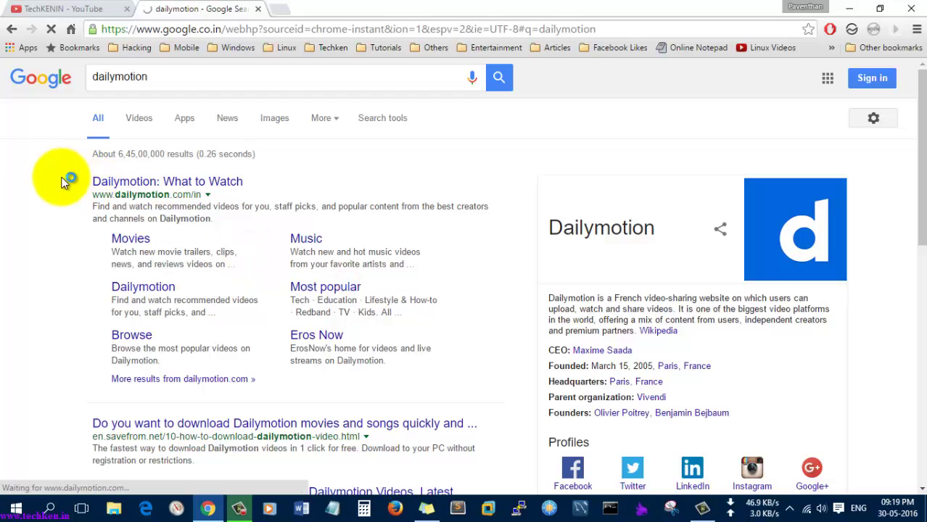
# - Copy the link address of the "MySQL Workbench : How to Configure Triggers in MySQL" video on the TechKENIN YouTube channel page
pyautogui.click(81, 9)
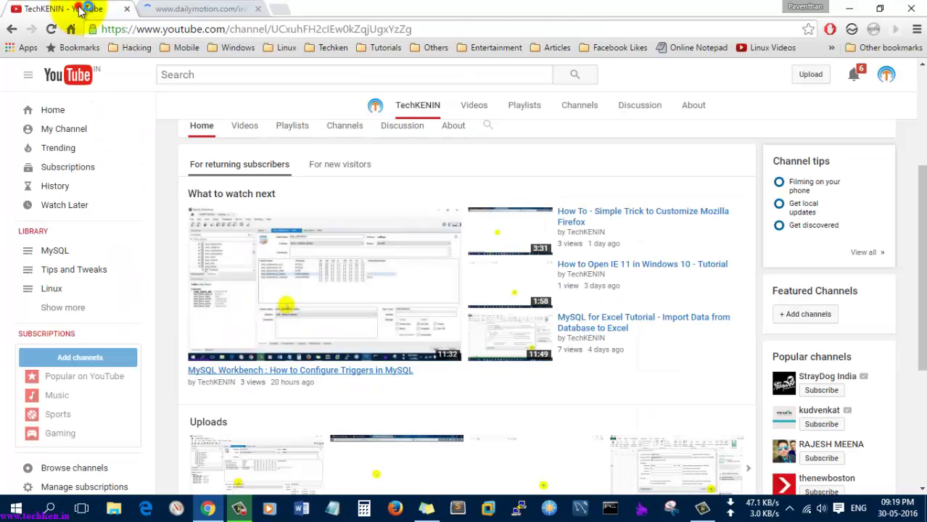
pyautogui.rightClick(356, 267)
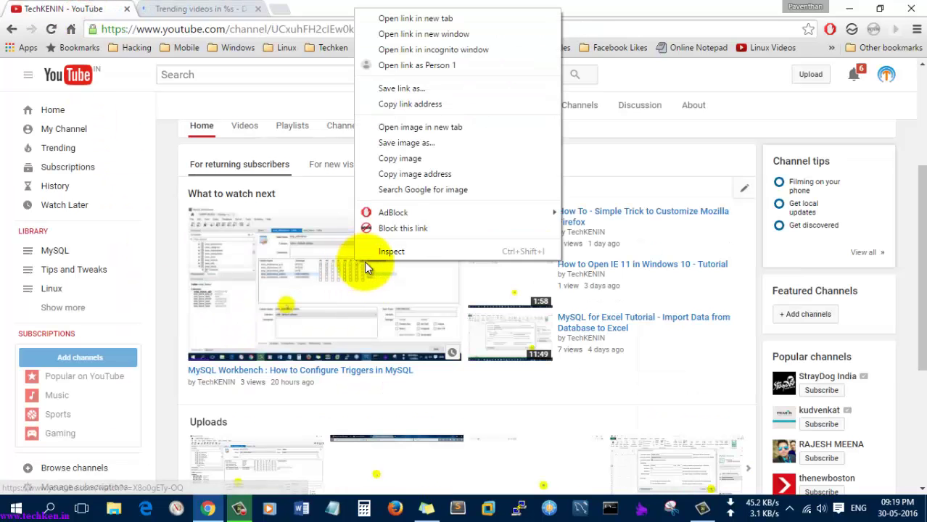
pyautogui.click(392, 106)
pyautogui.click(850, 16)
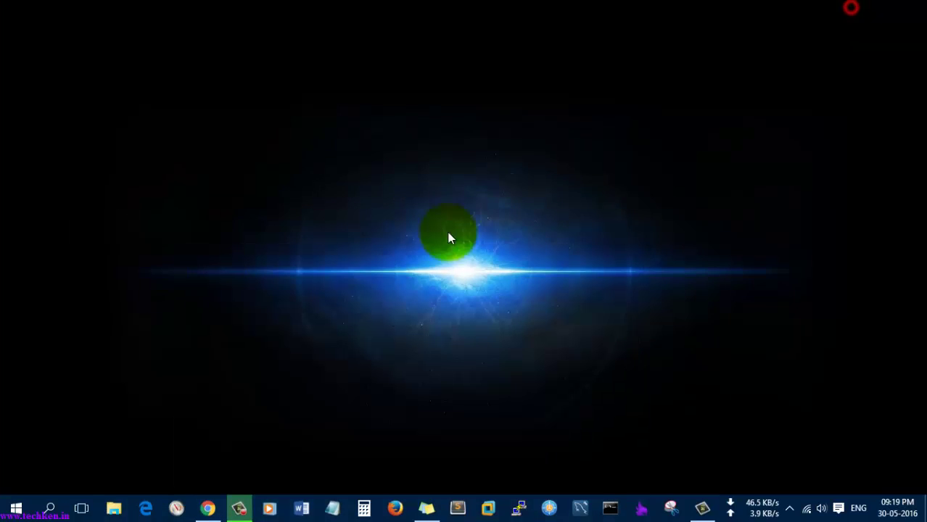
pyautogui.press('super')
pyautogui.click(70, 139)
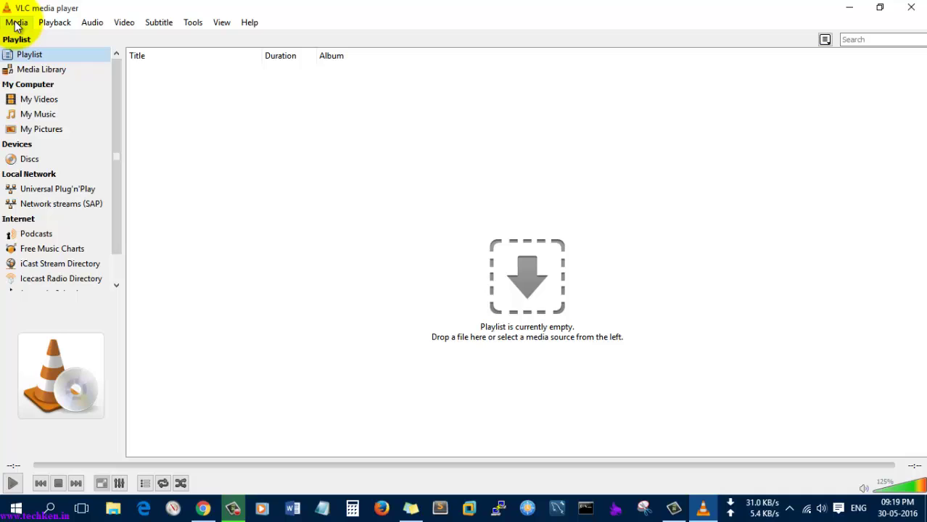
pyautogui.click(17, 26)
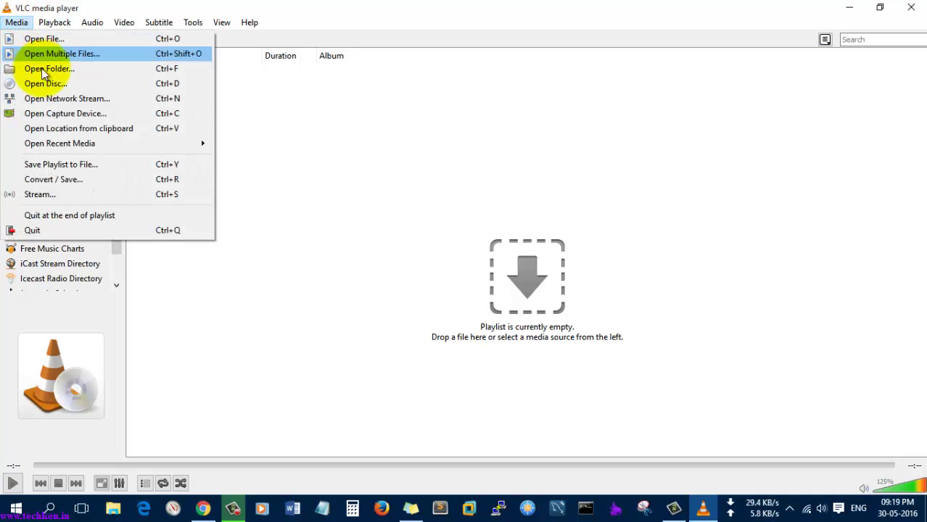
pyautogui.click(69, 100)
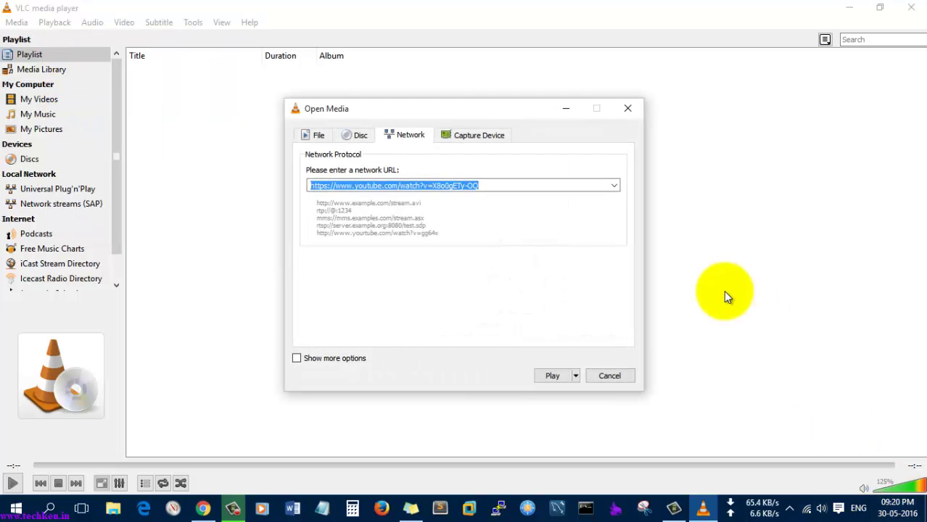
pyautogui.click(724, 291)
pyautogui.moveTo(484, 186); pyautogui.dragTo(251, 177)
pyautogui.press('End')
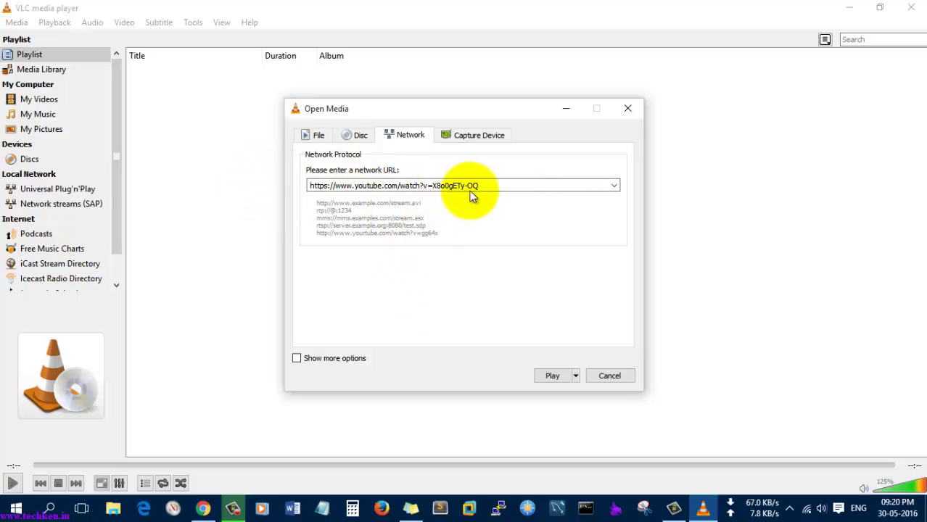
pyautogui.click(555, 374)
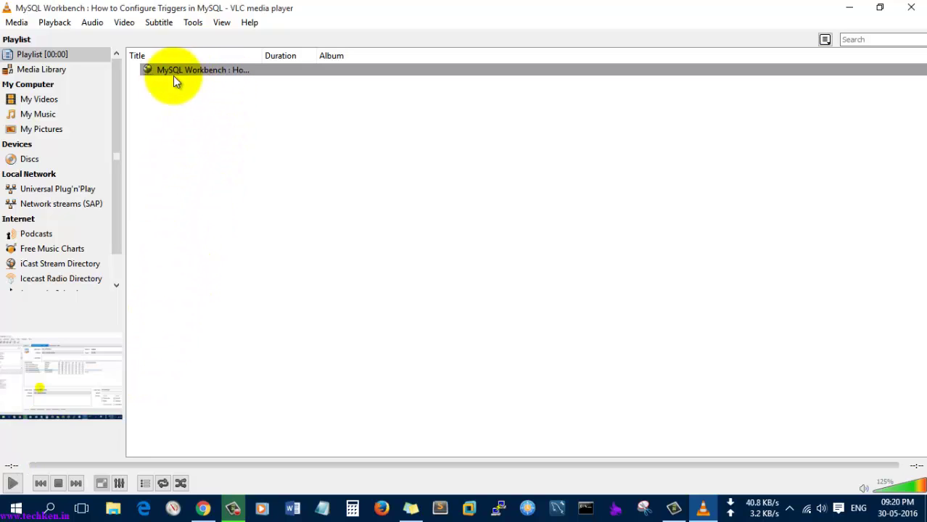
# - Widen the playlist's Title column and play the MySQL Workbench video entry
pyautogui.moveTo(262, 55); pyautogui.dragTo(397, 63)
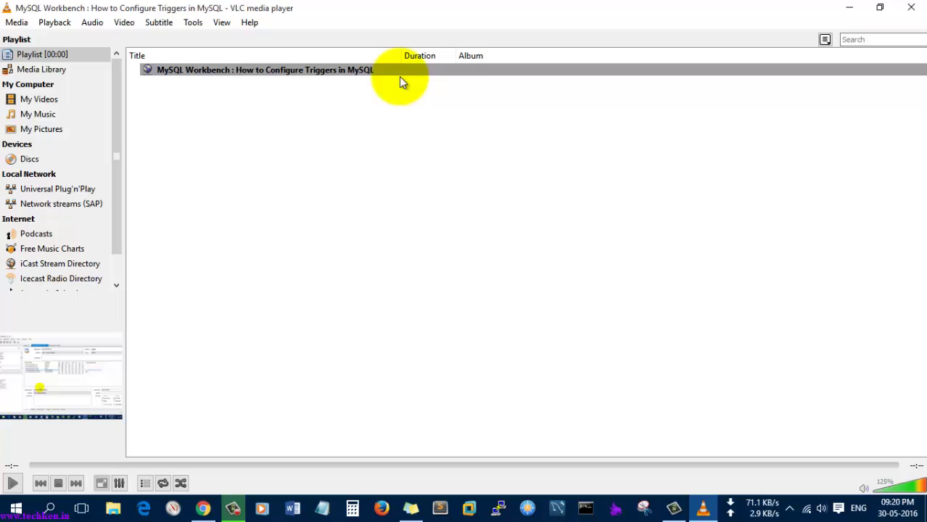
pyautogui.doubleClick(425, 70)
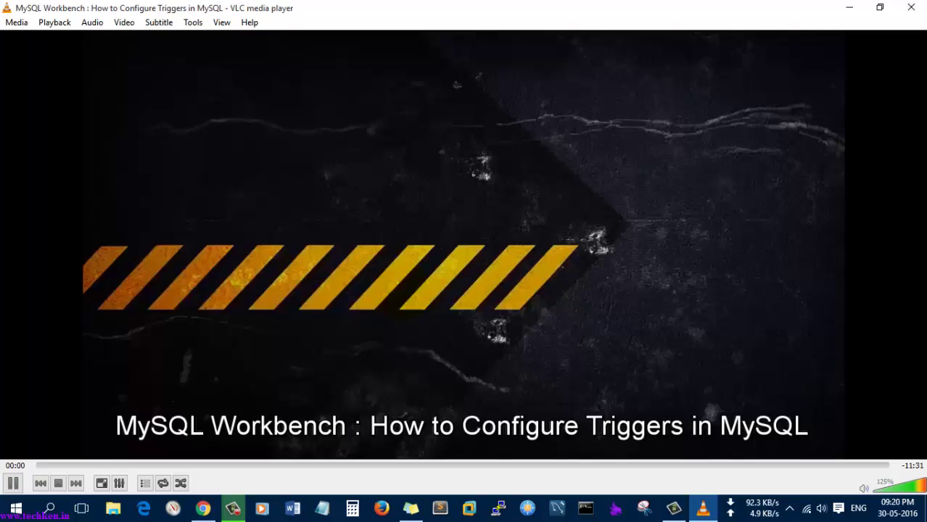
# - Find "Massive GTA Online Update Revealed - IGN Daily Fix" among Dailymotion's popular videos in the browser and copy its link address
pyautogui.moveTo(760, 507)
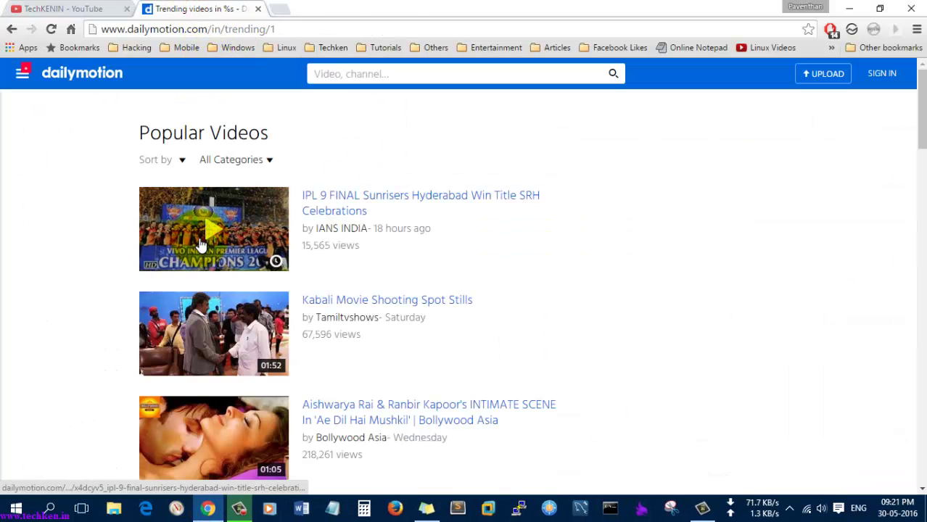
pyautogui.scroll(-5, 73, 247)
pyautogui.scroll(-1, 74, 247)
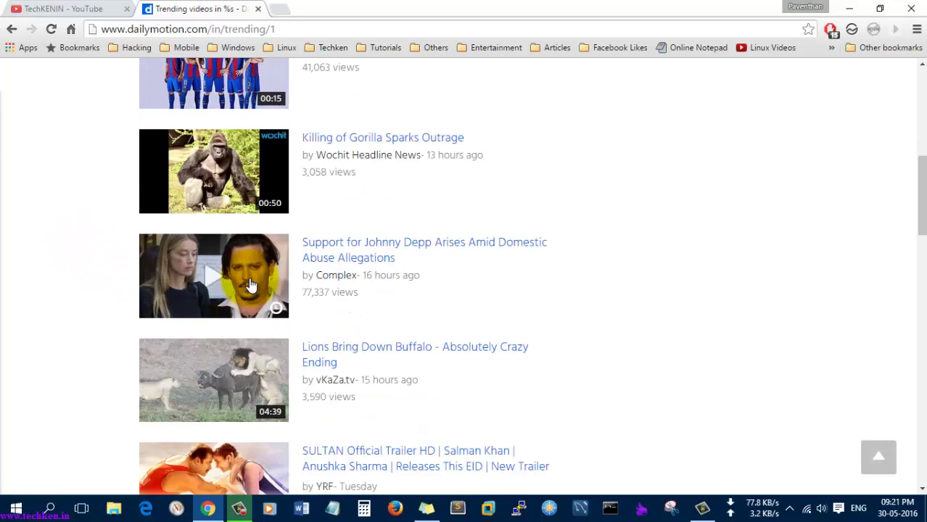
pyautogui.scroll(-2, 120, 326)
pyautogui.scroll(-7, 120, 320)
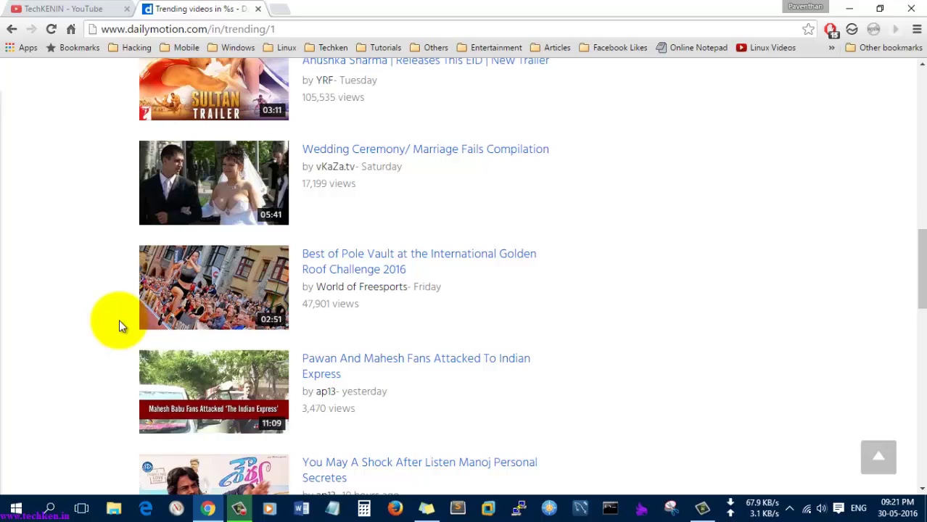
pyautogui.scroll(-8, 119, 319)
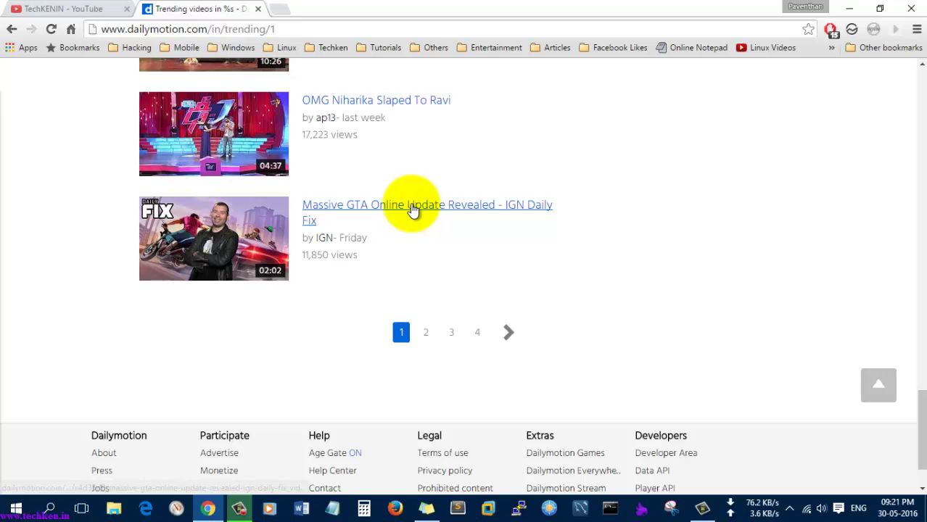
# - Switch to VLC media player, open the copied Dailymotion link as a network stream and widen the playlist's Title column
pyautogui.click(849, 8)
pyautogui.press('super')
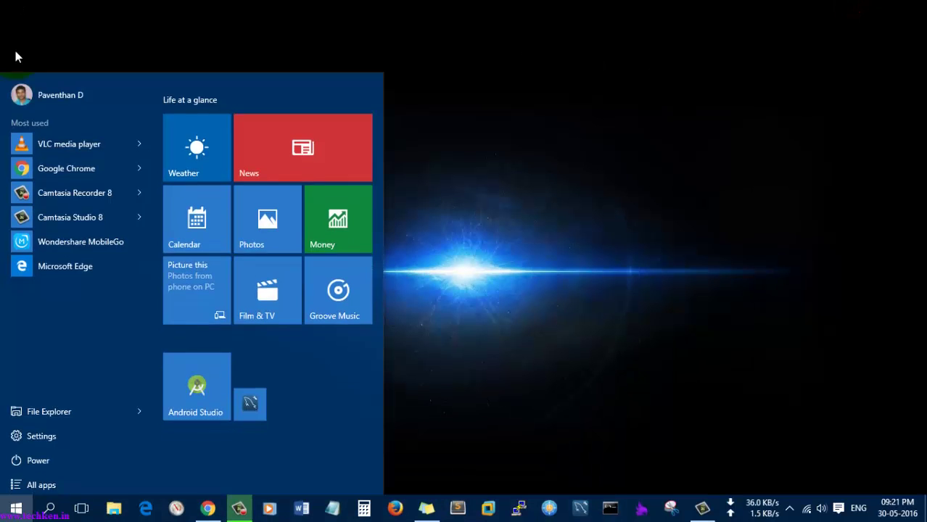
pyautogui.click(76, 140)
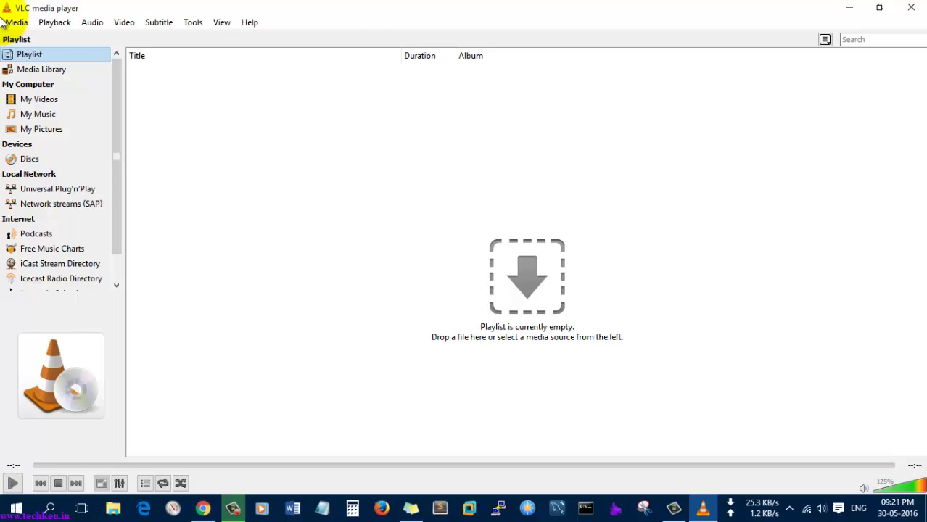
pyautogui.click(16, 23)
pyautogui.click(56, 101)
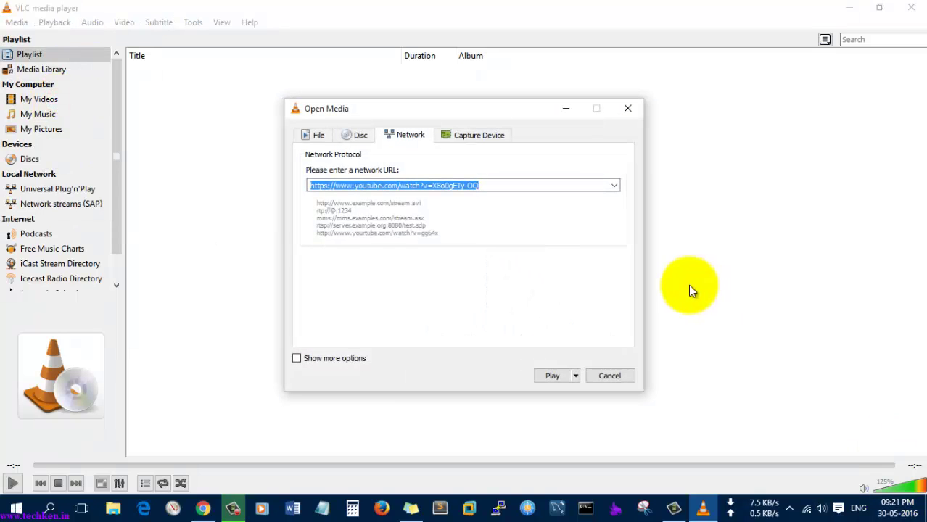
pyautogui.hotkey('ctrl', 'v')
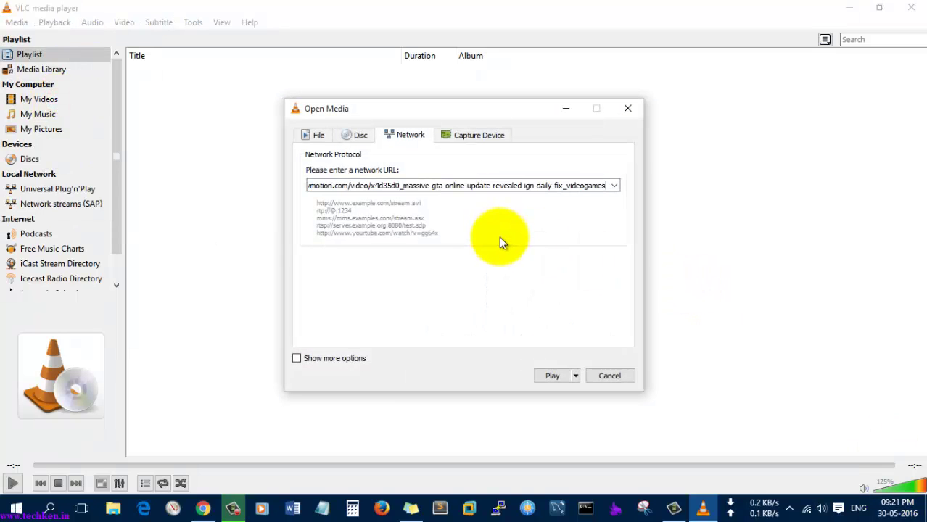
pyautogui.click(554, 375)
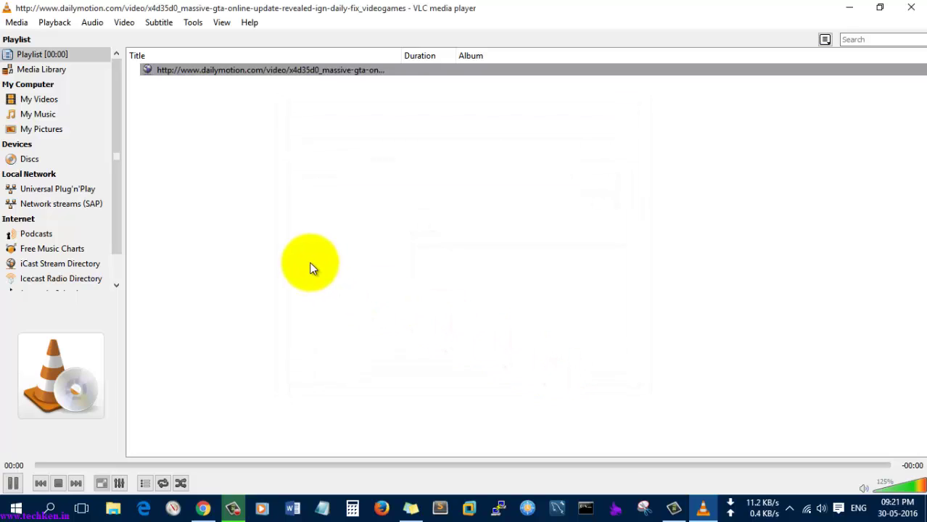
pyautogui.moveTo(403, 56); pyautogui.dragTo(589, 56)
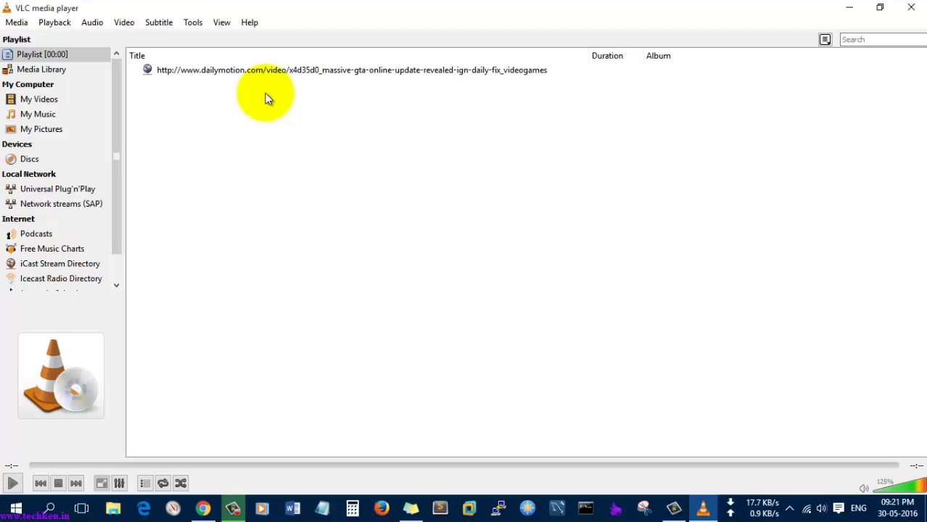
pyautogui.click(266, 71)
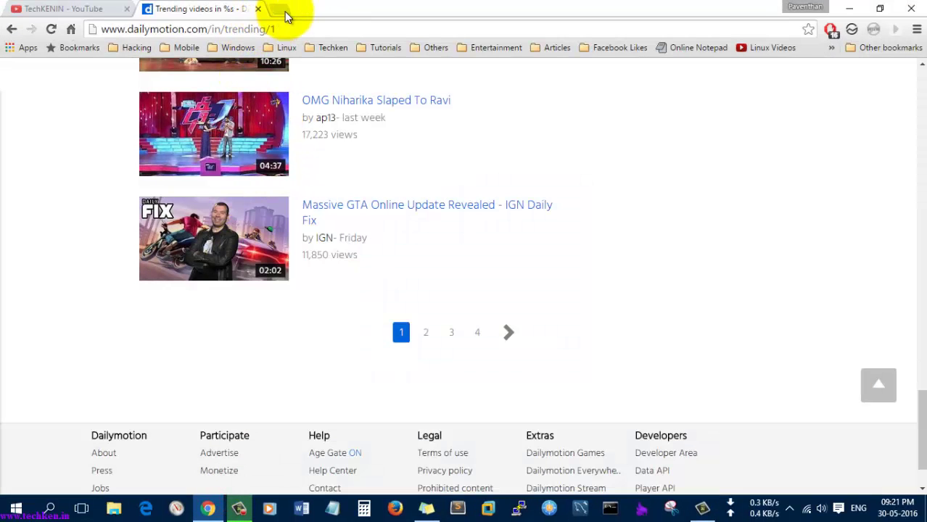
# - Search for "vimeo videos" in a new browser tab and open the Vimeo site
pyautogui.click(275, 9)
pyautogui.write('vie')
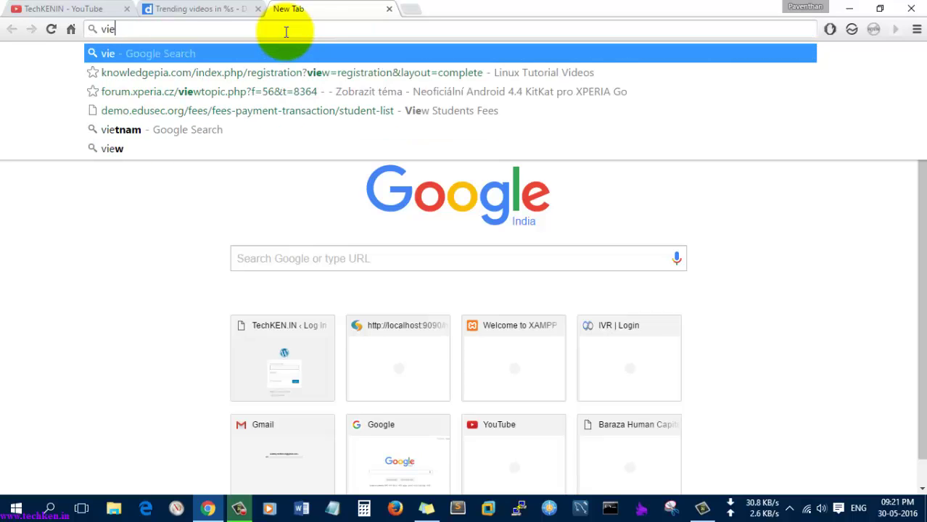
pyautogui.write('m')
pyautogui.press('Down')
pyautogui.press('Down')
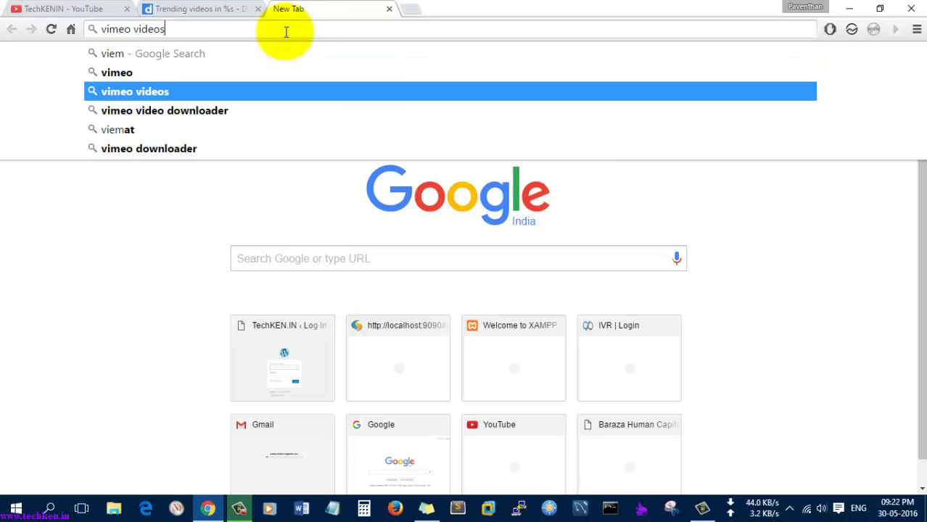
pyautogui.press('Return')
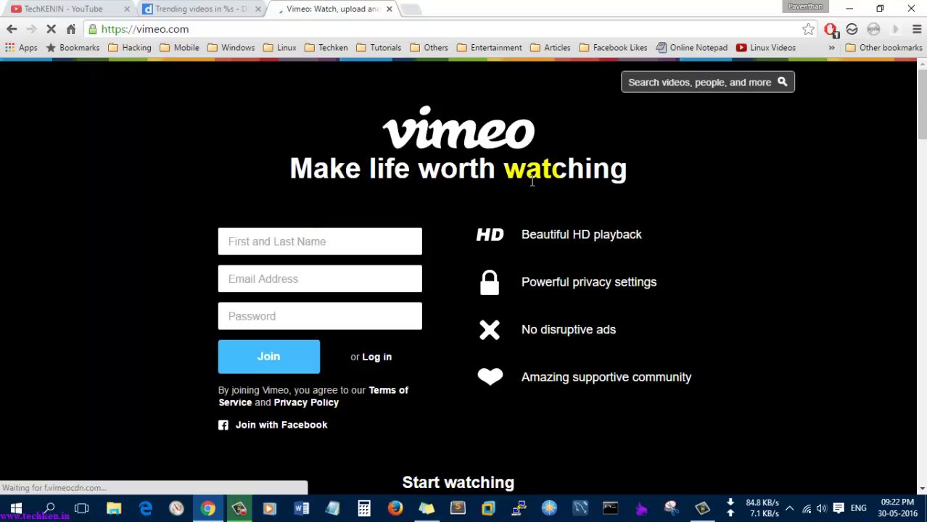
# - Open the "Chaud Lapin - Animated Short Movie" video on the Vimeo home page and copy its page URL
pyautogui.scroll(-8, 532, 181)
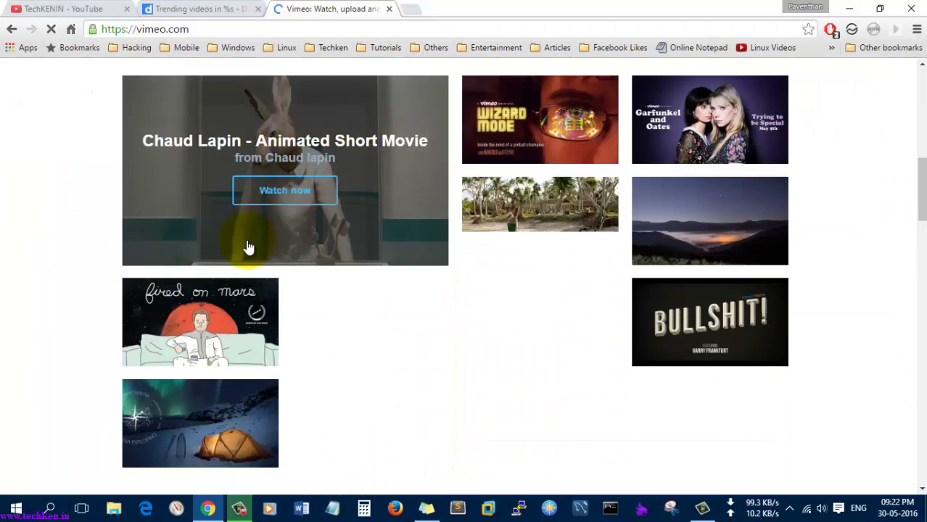
pyautogui.click(285, 192)
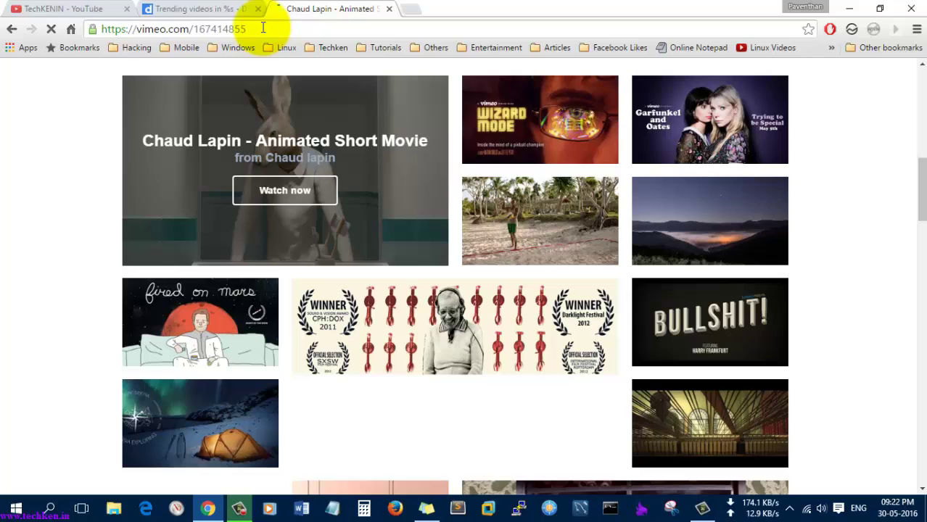
pyautogui.click(116, 29)
pyautogui.hotkey('ctrl', 'c')
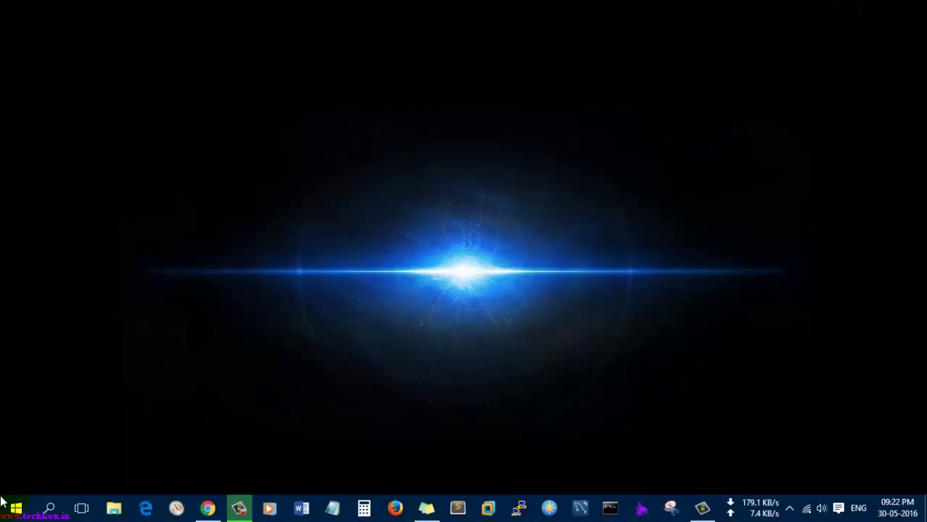
pyautogui.click(13, 508)
pyautogui.click(55, 137)
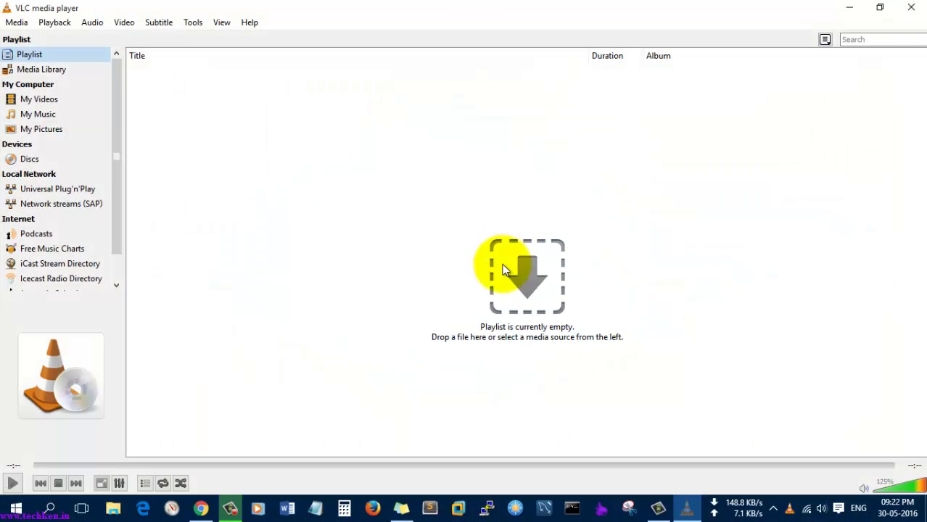
pyautogui.click(16, 22)
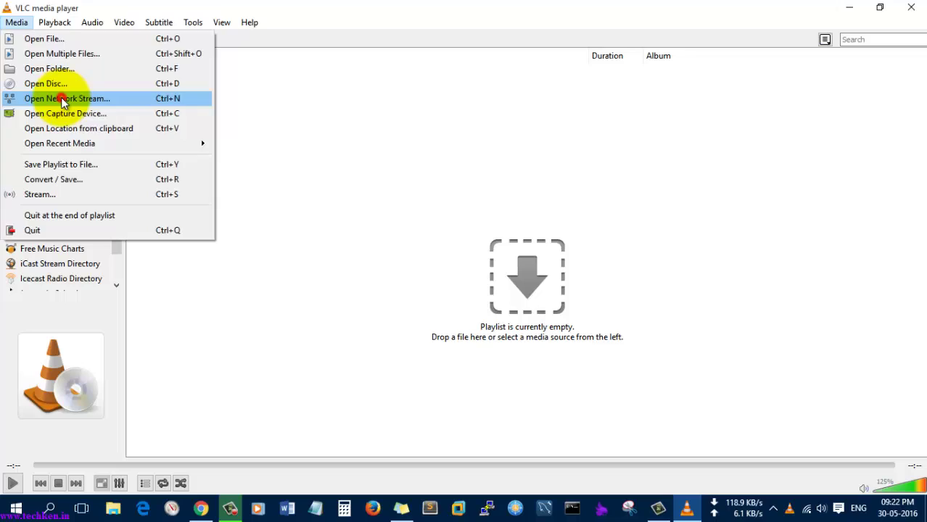
pyautogui.click(66, 98)
pyautogui.hotkey('ctrl', 'v')
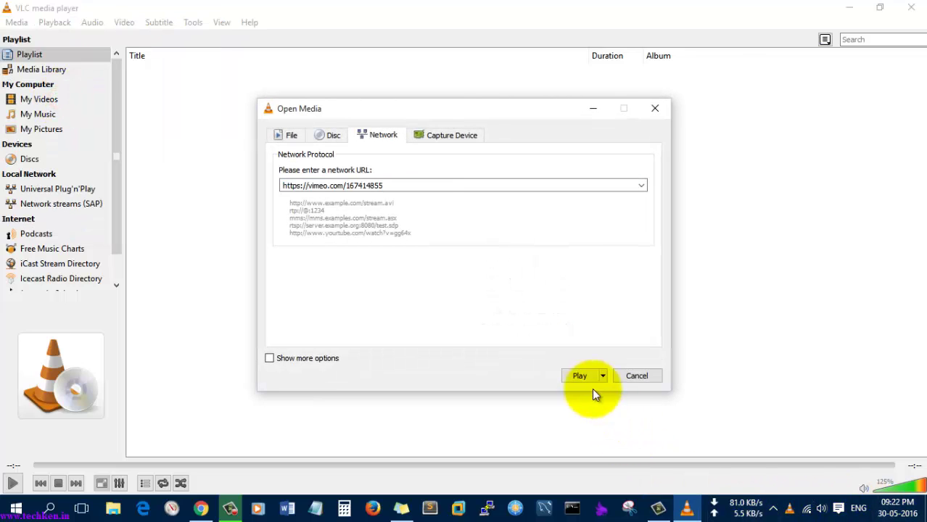
pyautogui.click(580, 375)
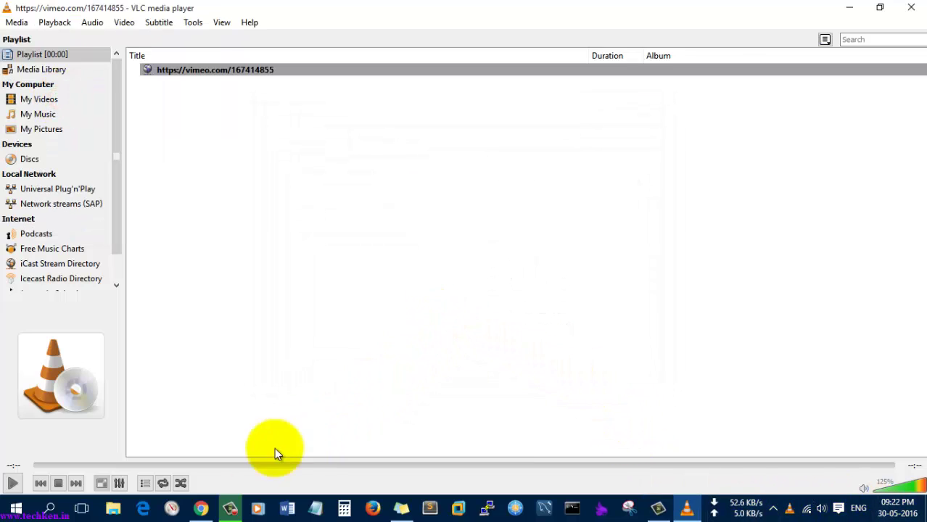
# - Return to the Vimeo video page in Chrome and close the browser
pyautogui.click(201, 509)
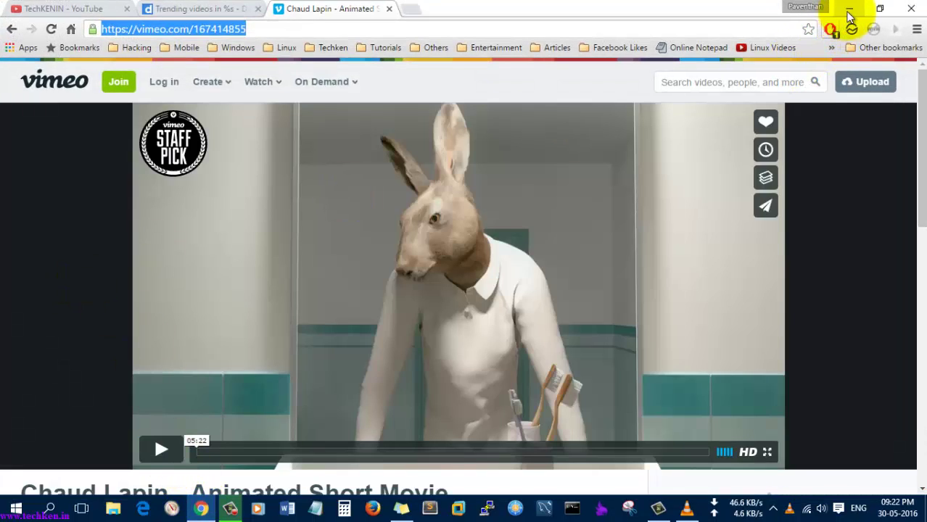
pyautogui.click(916, 9)
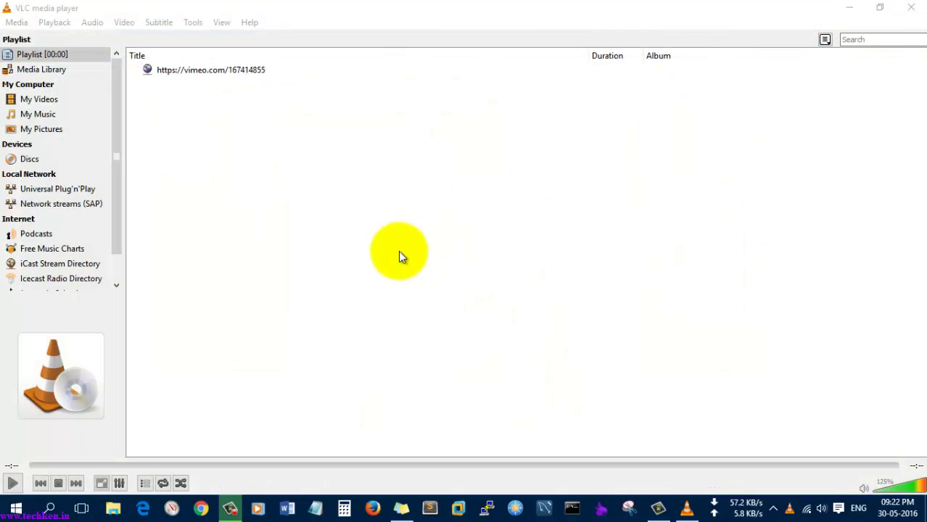
# - Try to play the Vimeo playlist entry again and close VLC media player
pyautogui.click(12, 483)
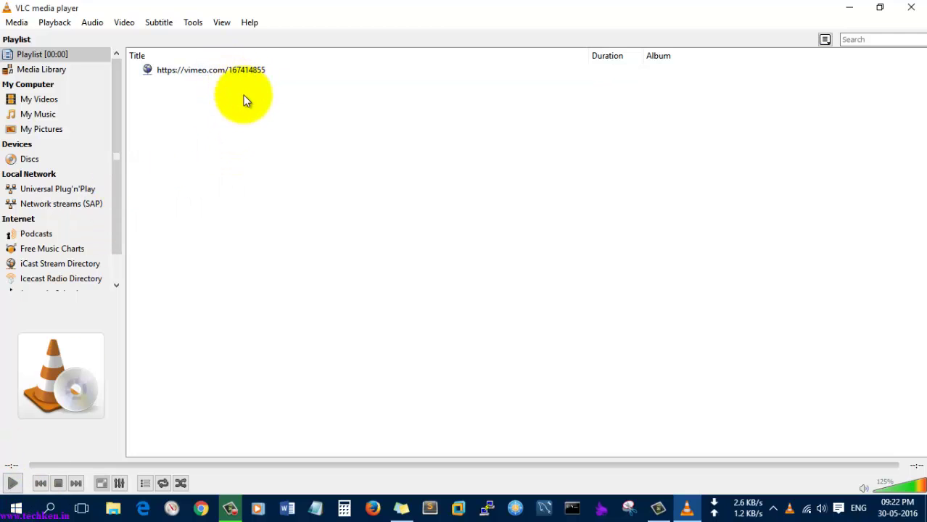
pyautogui.click(912, 8)
pyautogui.rightClick(383, 213)
pyautogui.click(411, 270)
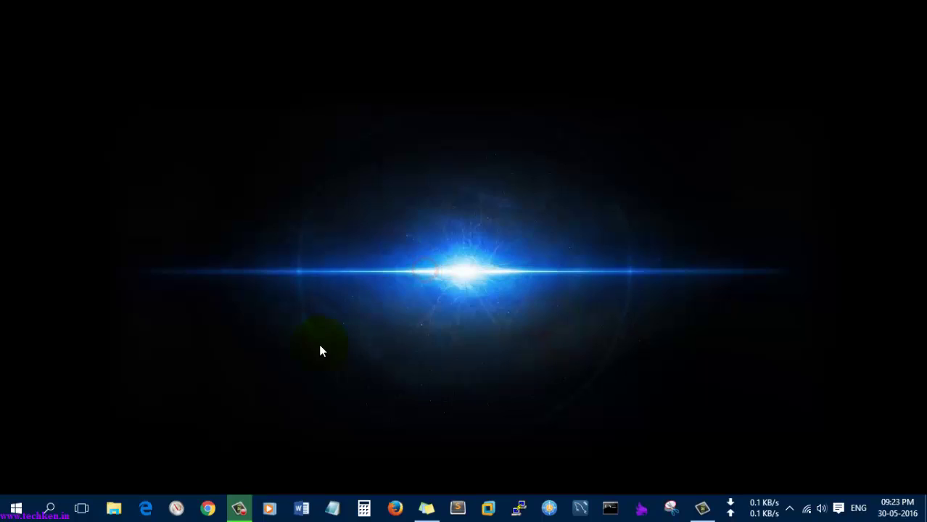